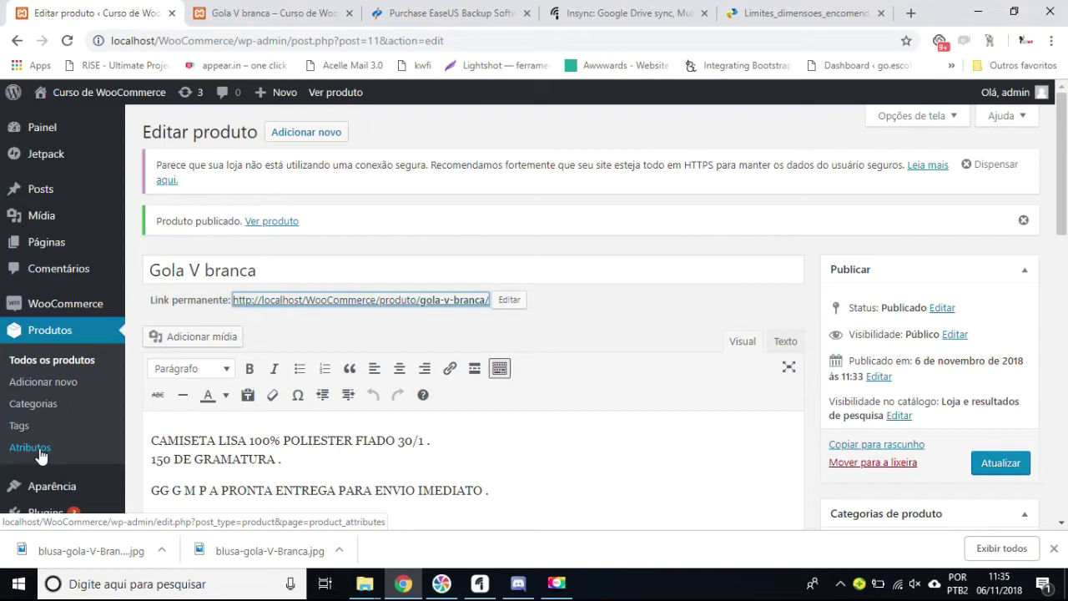
# Create a product attribute named Cor with the slug cor.
pyautogui.click(37, 451)
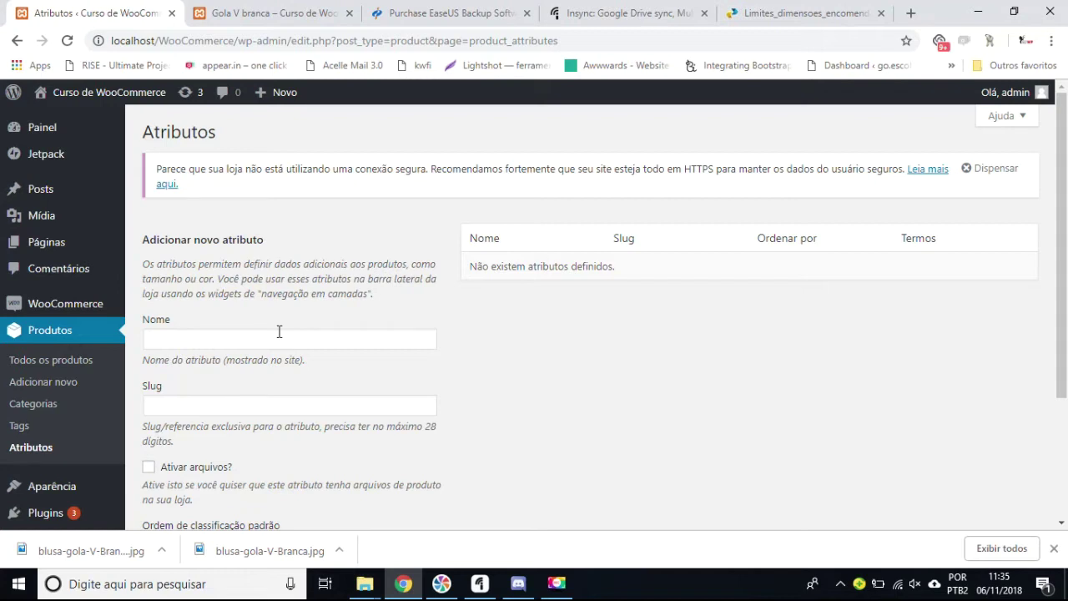
pyautogui.click(317, 338)
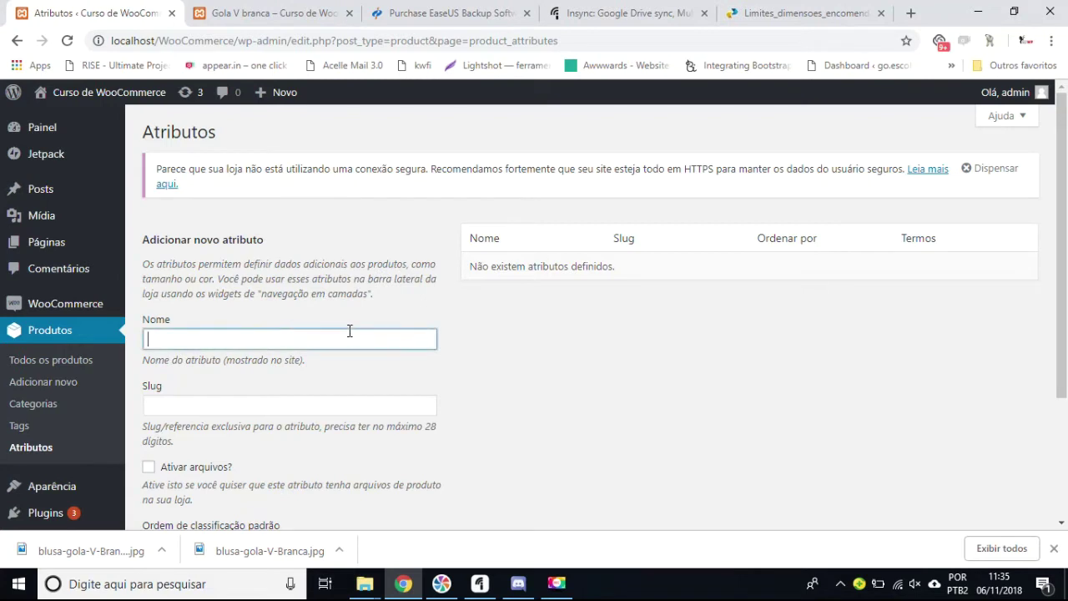
pyautogui.write('Cor')
pyautogui.press('Tab')
pyautogui.write('cor')
pyautogui.scroll(-2, 351, 342)
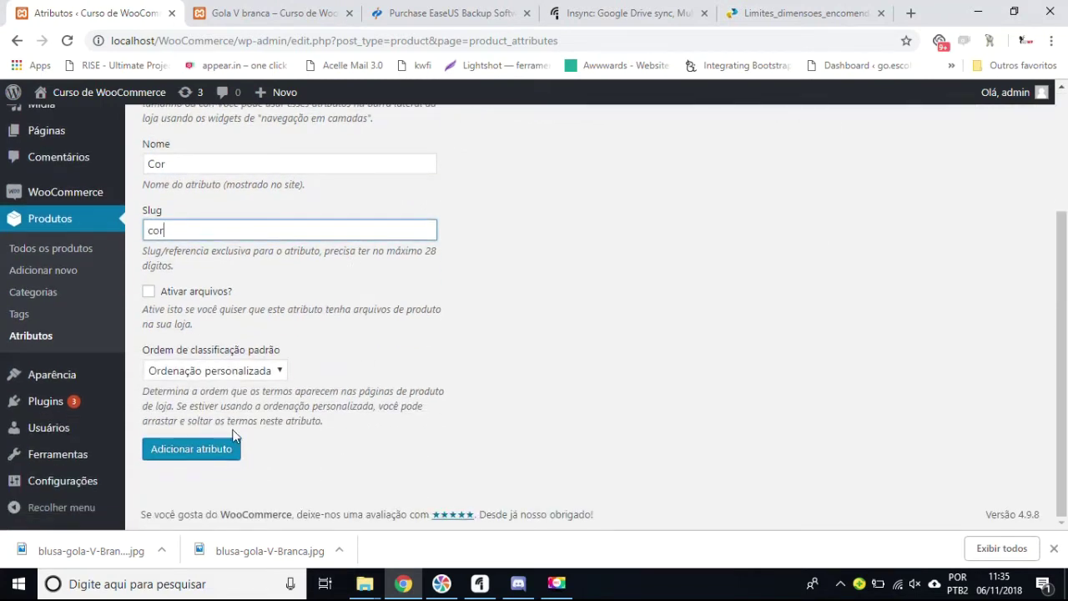
pyautogui.click(227, 448)
pyautogui.scroll(1, 396, 400)
pyautogui.scroll(1, 426, 371)
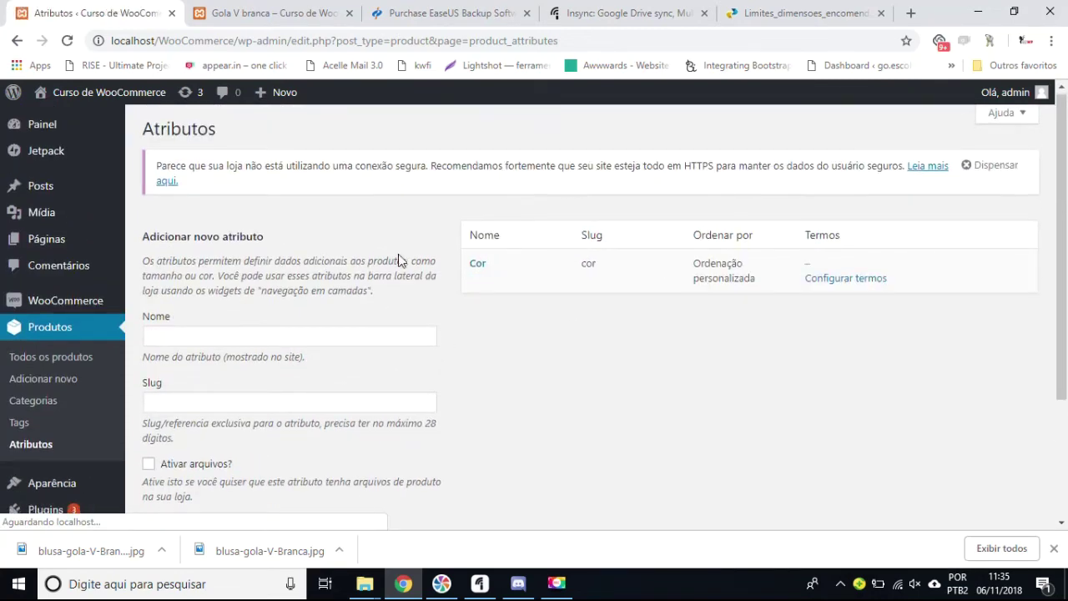
# Create a second product attribute named Tamanho with the slug tamanho.
pyautogui.scroll(-2, 398, 254)
pyautogui.click(235, 161)
pyautogui.write('Tamanho')
pyautogui.press('Tab')
pyautogui.write('Tamanh')
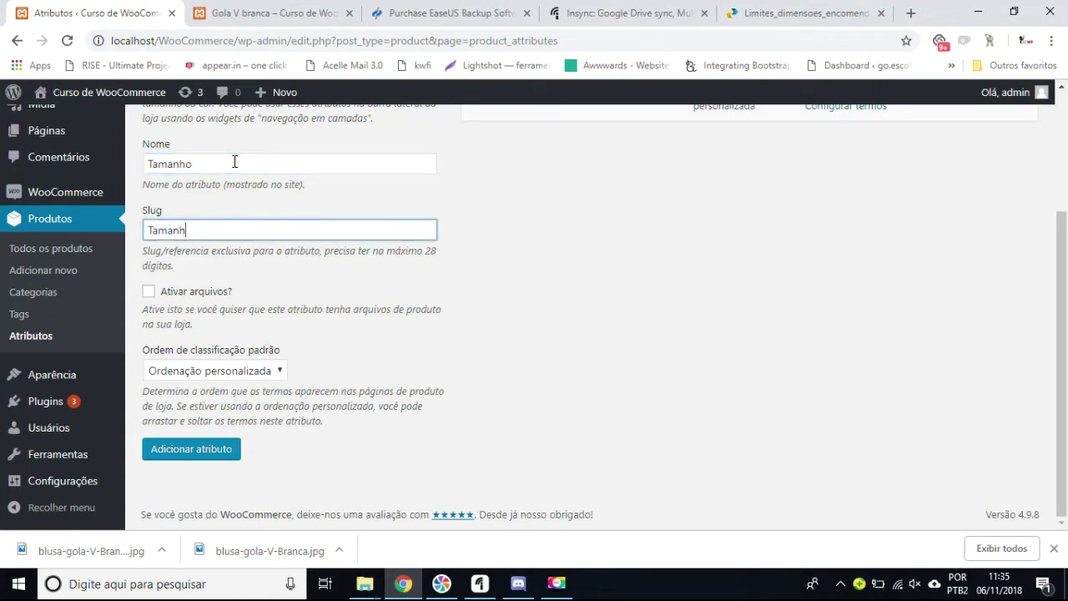
pyautogui.click(224, 449)
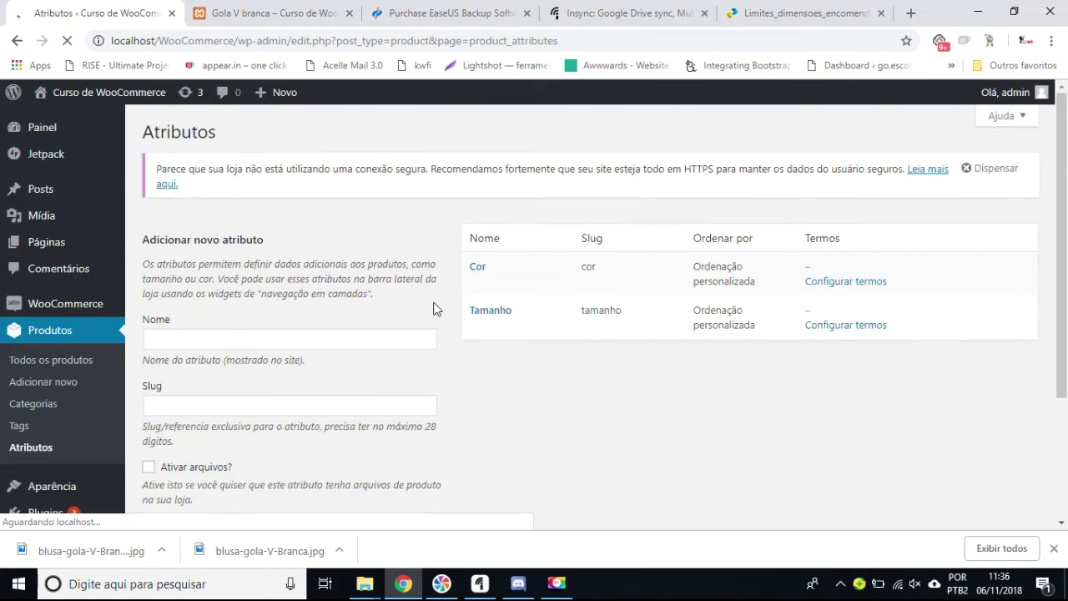
# Create a third product attribute named Marca with the slug Marca, using the custom sort order (Ordenação personalizada).
pyautogui.click(272, 340)
pyautogui.write('Marca')
pyautogui.press('Tab')
pyautogui.write('Mar')
pyautogui.scroll(-2, 271, 342)
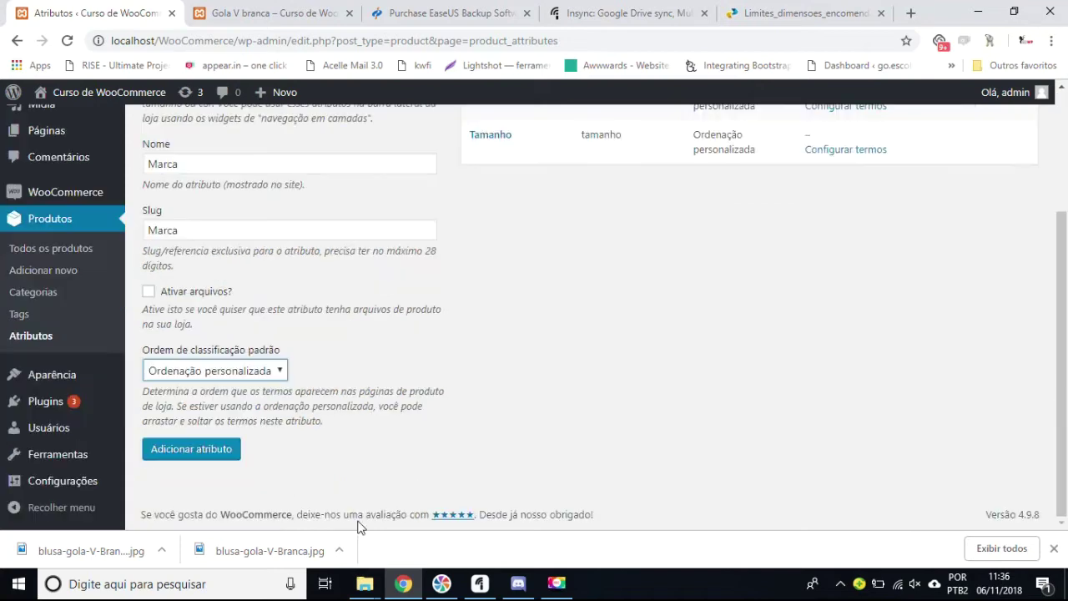
pyautogui.click(200, 454)
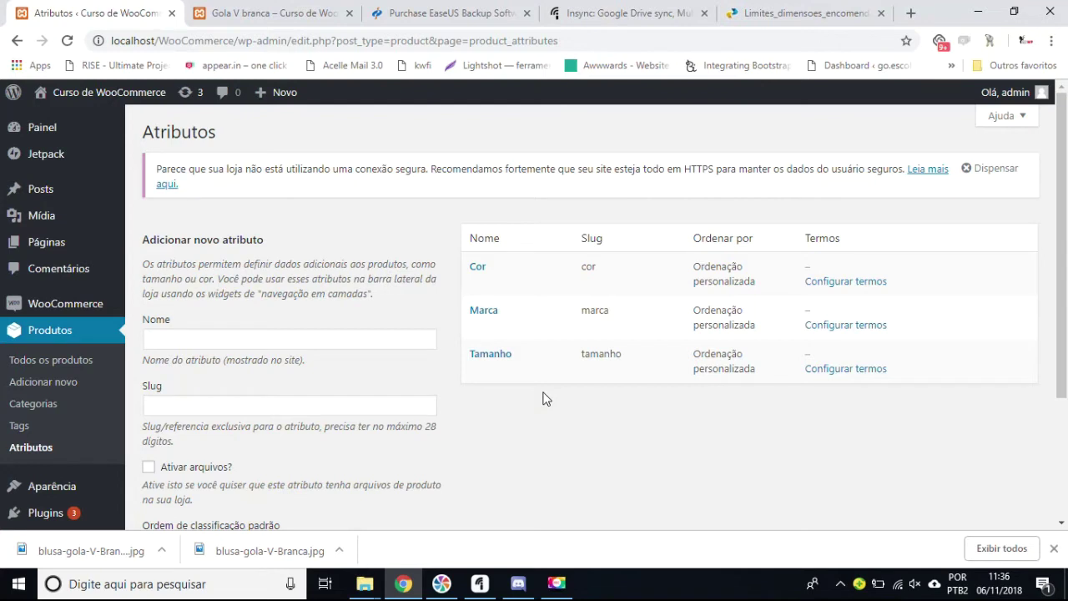
# Open the terms of the Cor attribute and add the colour Azul, leaving slug and description empty.
pyautogui.click(478, 269)
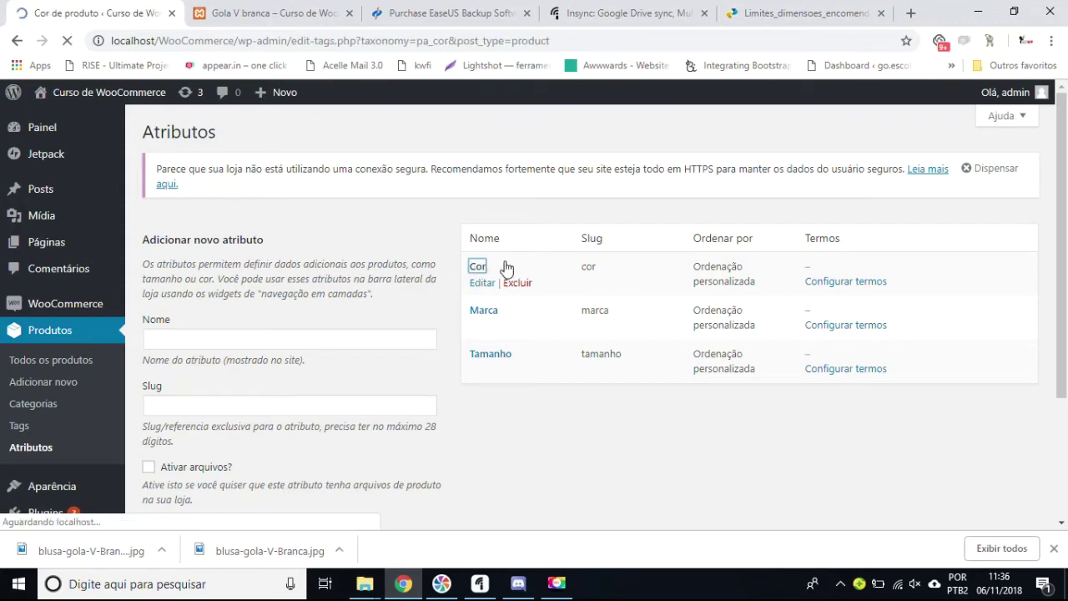
pyautogui.scroll(-2, 422, 278)
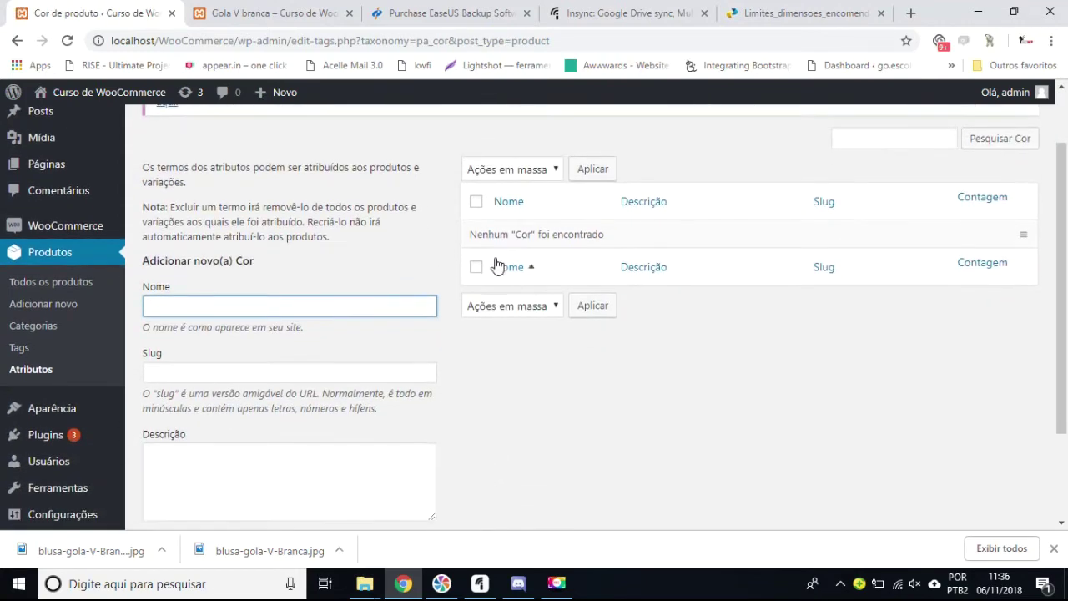
pyautogui.scroll(-2, 345, 291)
pyautogui.scroll(3, 355, 282)
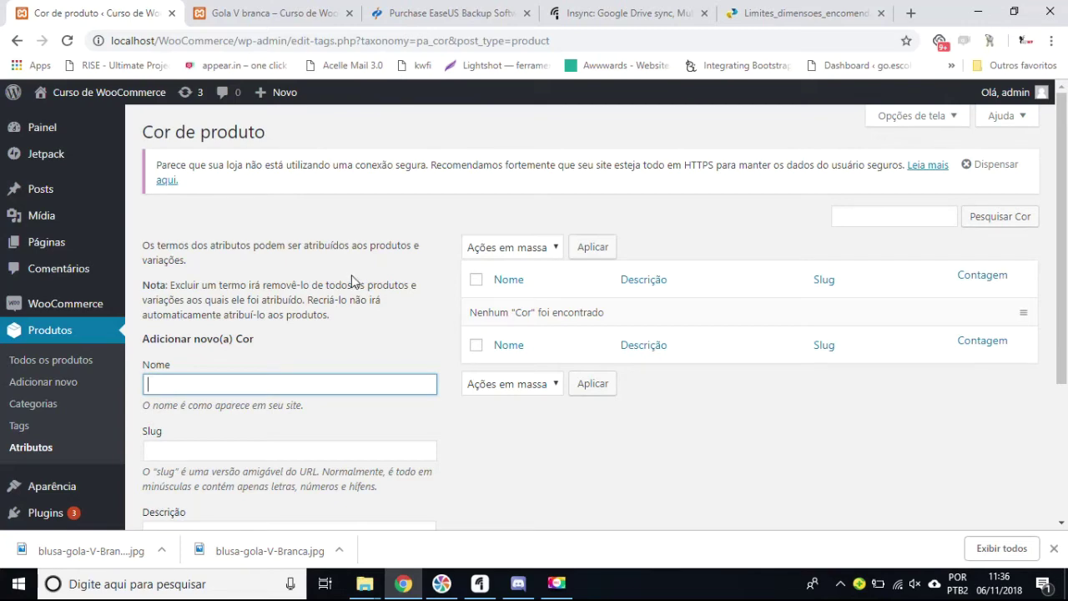
pyautogui.press('BackSpace')
pyautogui.write('Azul')
pyautogui.press('Tab')
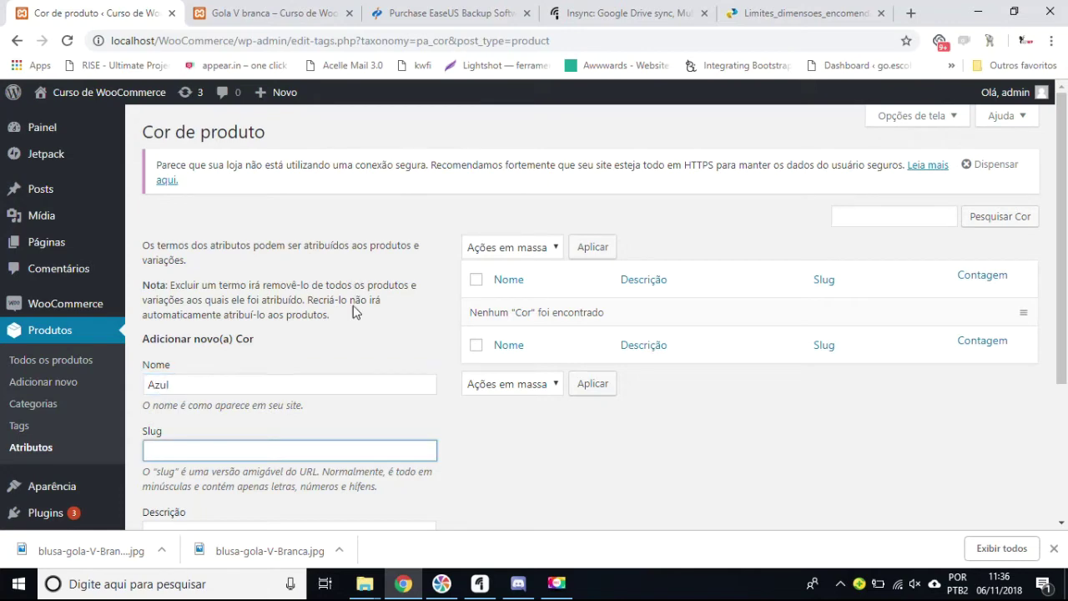
pyautogui.scroll(-3, 351, 311)
pyautogui.click(250, 447)
pyautogui.scroll(3, 381, 391)
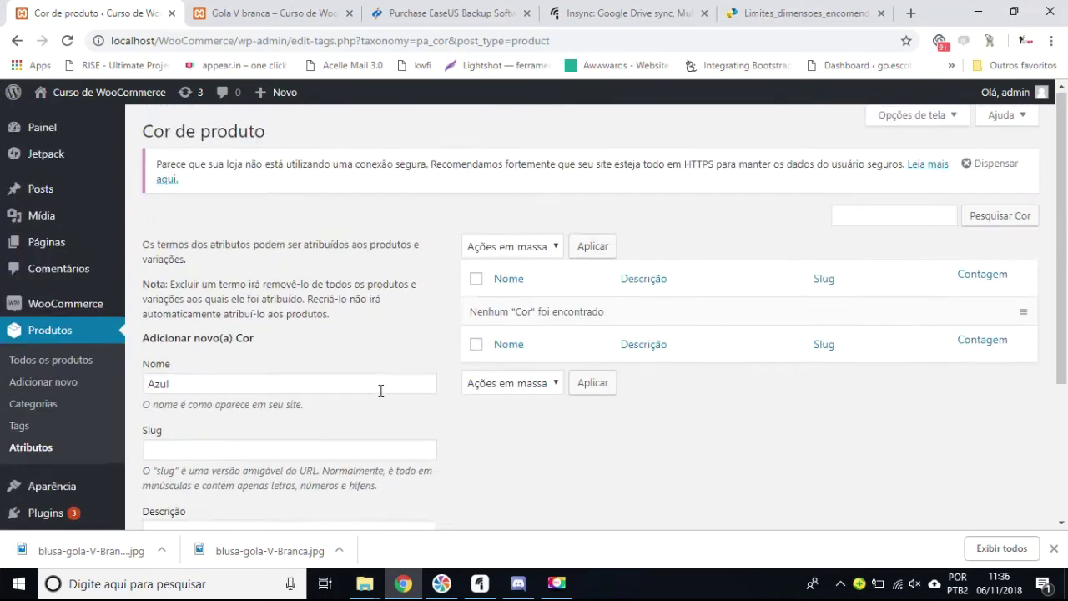
# Add the terms Amarelo and Branco to the Cor attribute.
pyautogui.click(295, 386)
pyautogui.write('Amarelo')
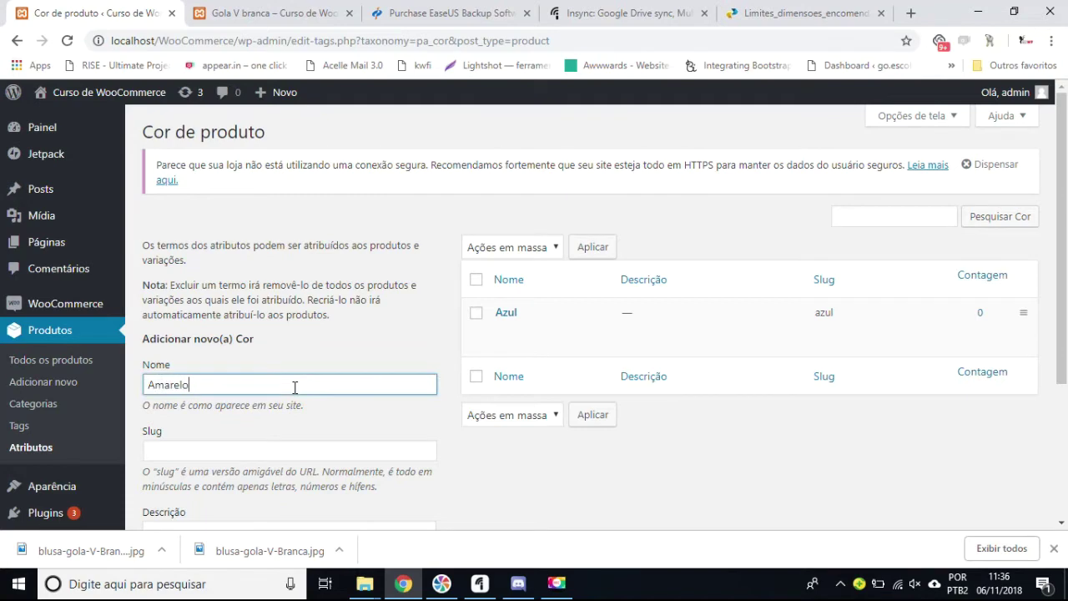
pyautogui.press('Tab')
pyautogui.scroll(-5, 284, 400)
pyautogui.click(210, 453)
pyautogui.click(192, 180)
pyautogui.write('Branco')
pyautogui.click(239, 447)
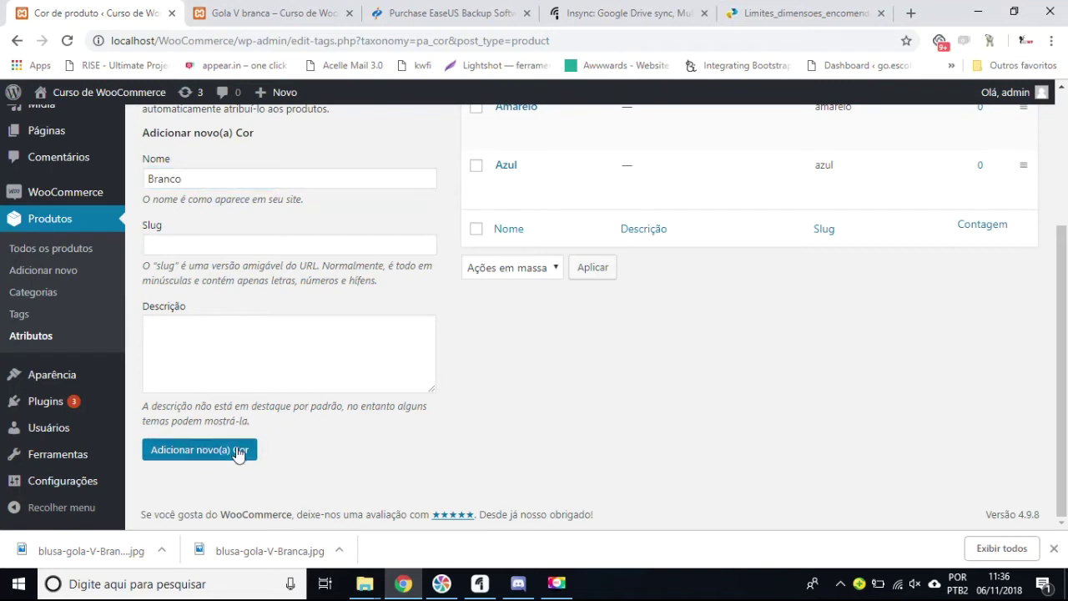
# Add the term Preto to the Cor attribute.
pyautogui.click(297, 173)
pyautogui.write('Cor')
pyautogui.press('BackSpace')
pyautogui.press('BackSpace')
pyautogui.press('BackSpace')
pyautogui.write('Preto')
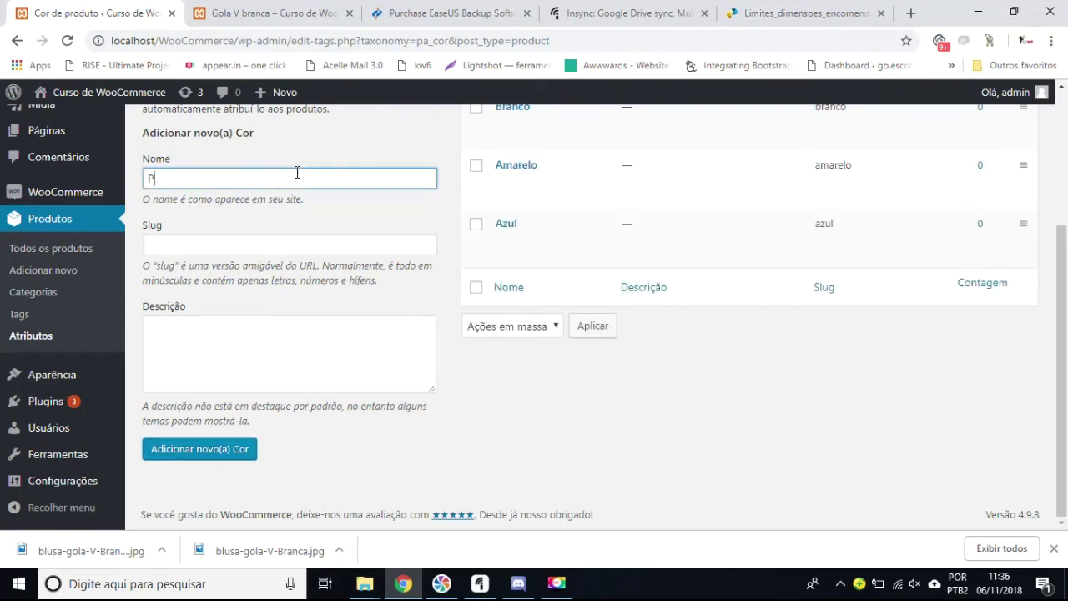
pyautogui.press('Tab')
pyautogui.press('Tab')
pyautogui.click(222, 451)
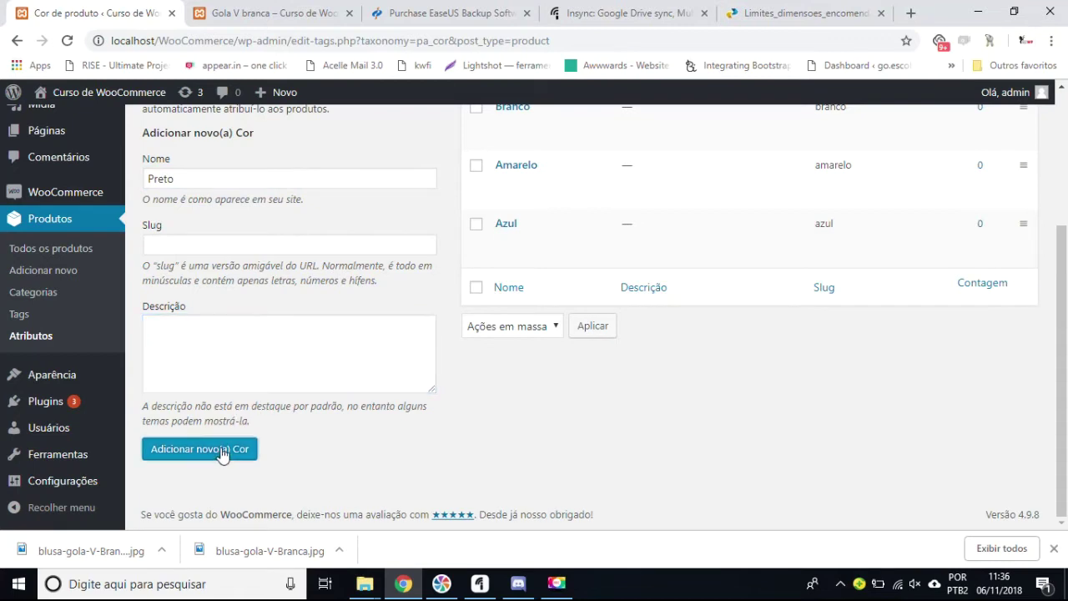
# Add the term Bege to the Cor attribute and review the list of colours.
pyautogui.click(261, 180)
pyautogui.write('Bege')
pyautogui.click(222, 451)
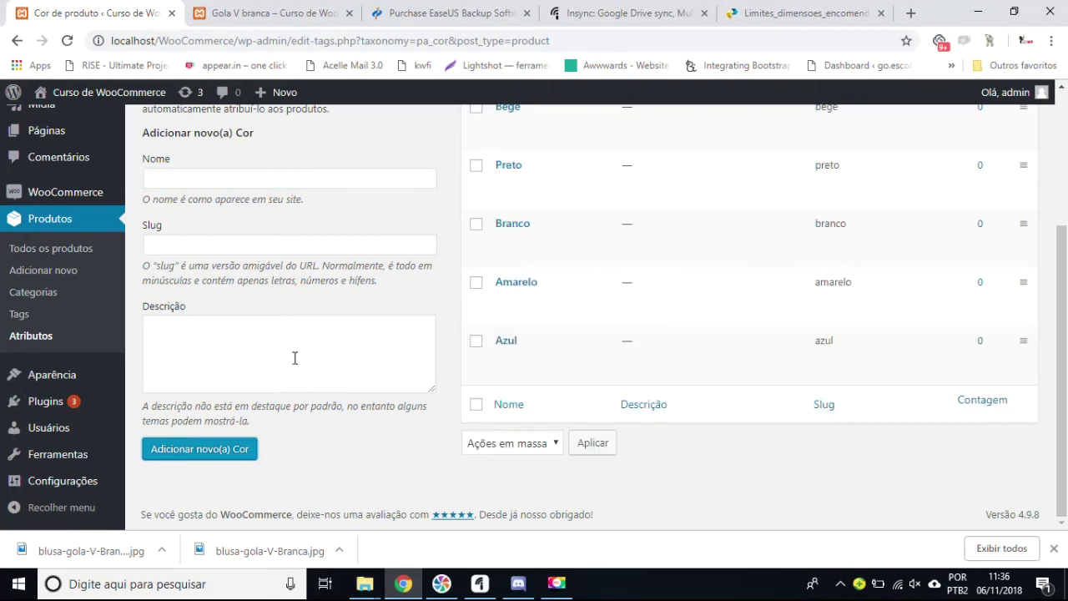
pyautogui.scroll(3, 548, 425)
pyautogui.scroll(-3, 548, 428)
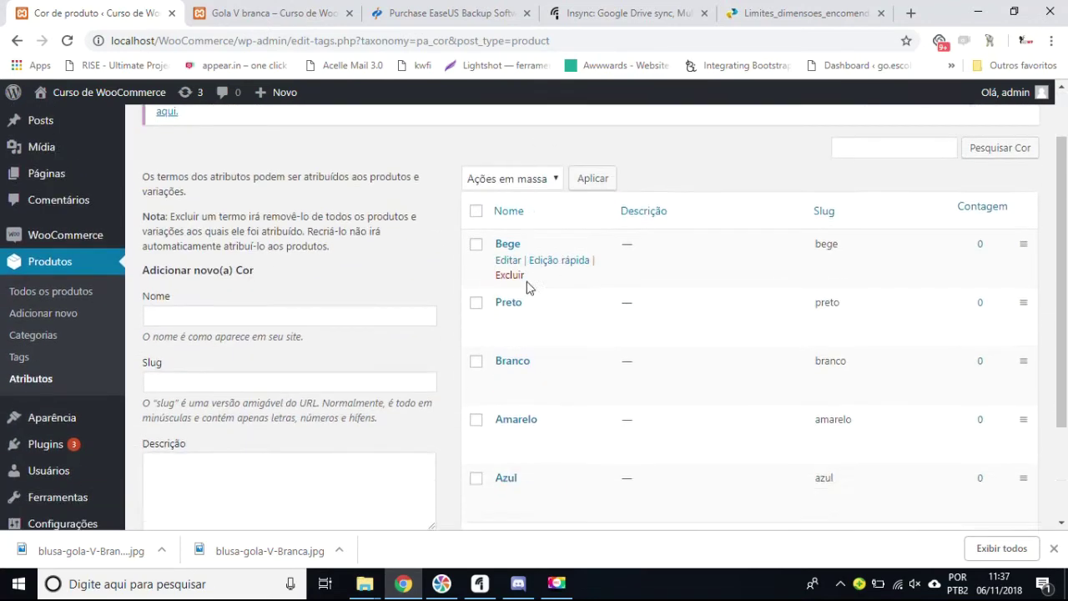
pyautogui.scroll(3, 556, 287)
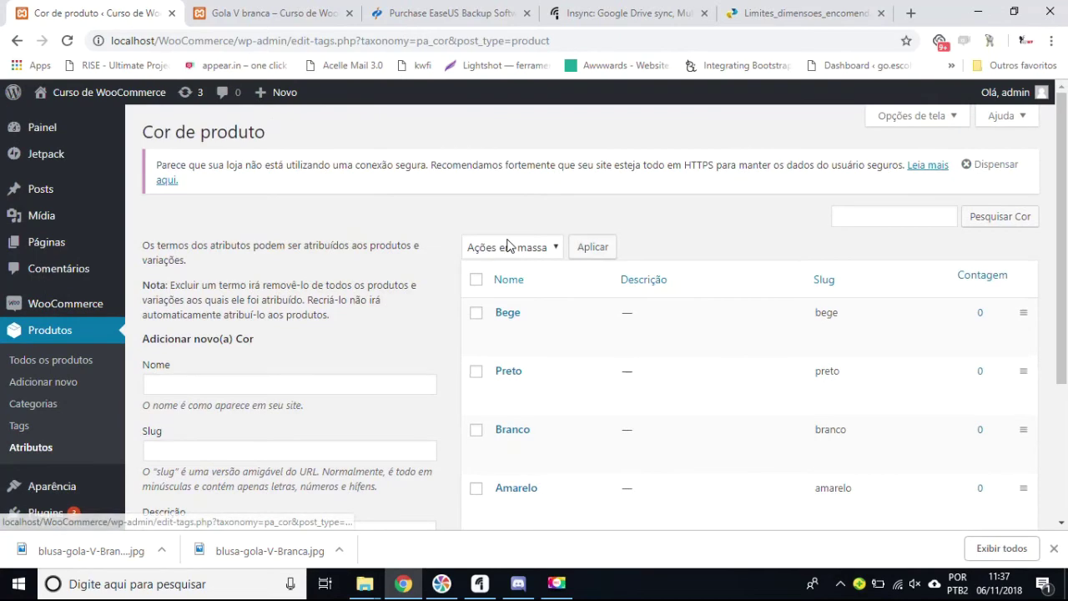
pyautogui.scroll(-2, 174, 282)
# Return to the product attributes, open the terms of Tamanho and add the size P.
pyautogui.click(37, 335)
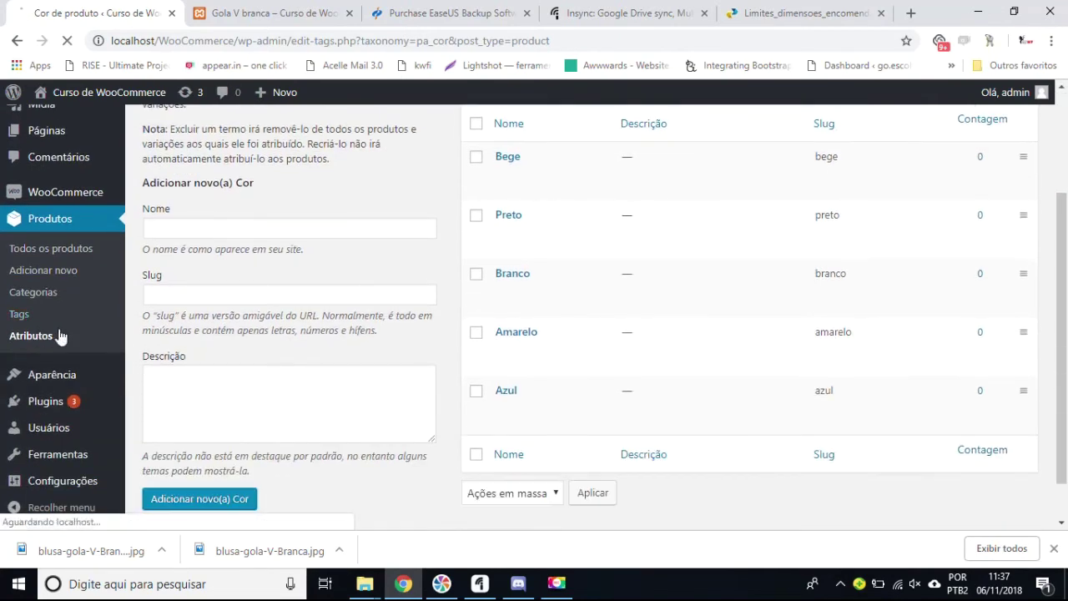
pyautogui.scroll(2, 254, 314)
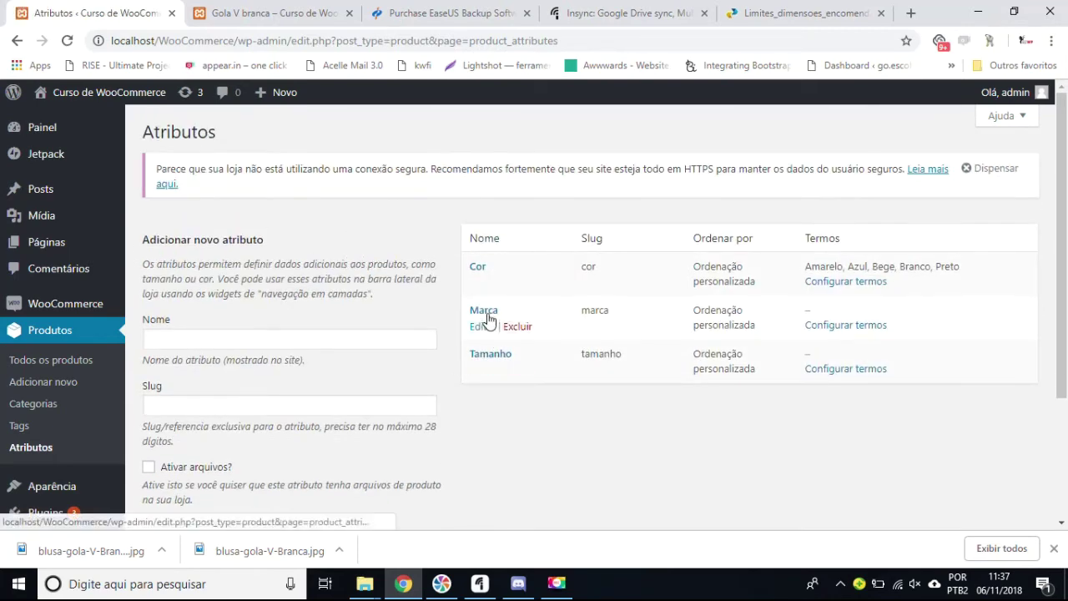
pyautogui.click(501, 357)
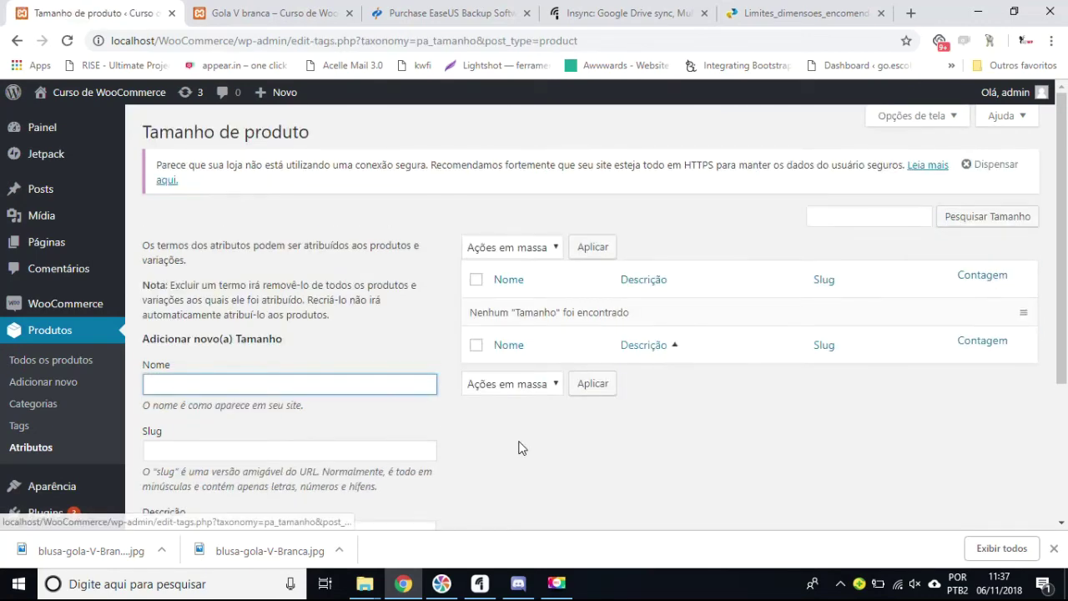
pyautogui.scroll(-2, 363, 355)
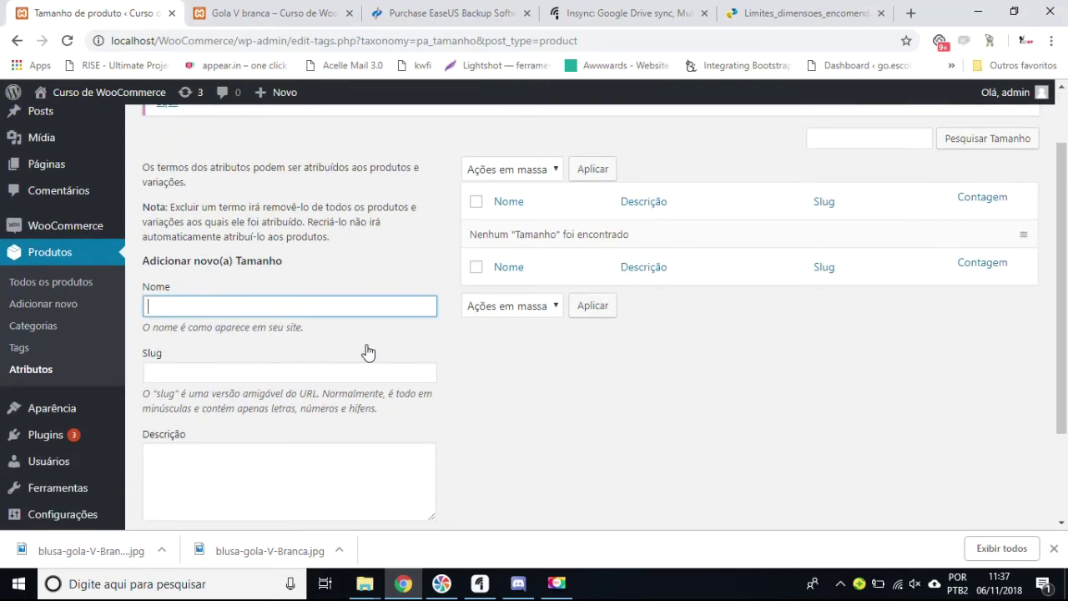
pyautogui.press('Tab')
pyautogui.press('Tab')
pyautogui.scroll(-3, 357, 353)
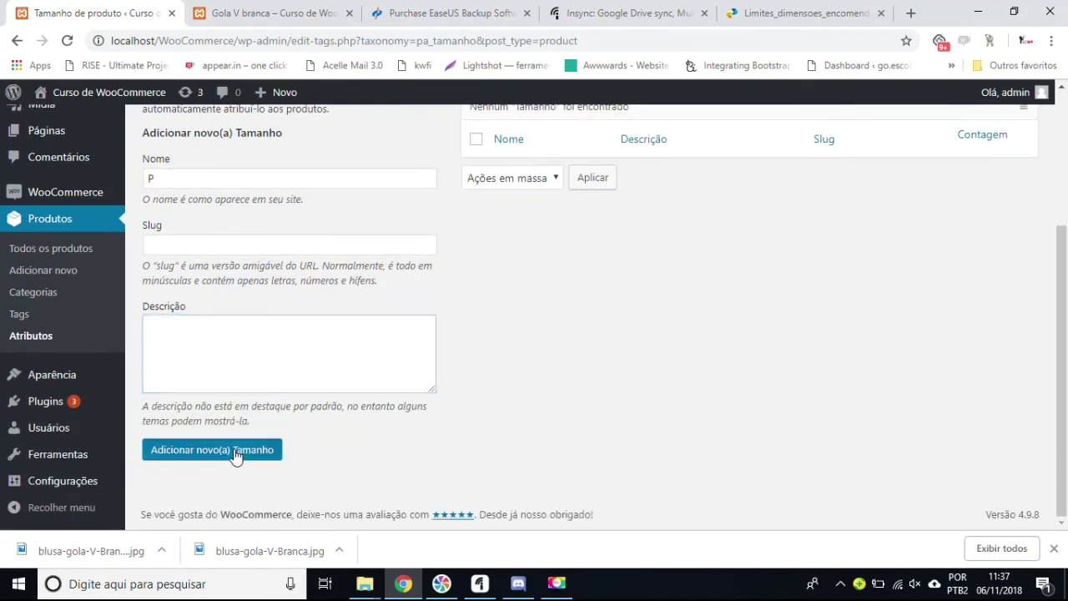
pyautogui.click(239, 448)
# Add the terms M and G to the Tamanho attribute.
pyautogui.scroll(3, 307, 412)
pyautogui.scroll(1, 307, 412)
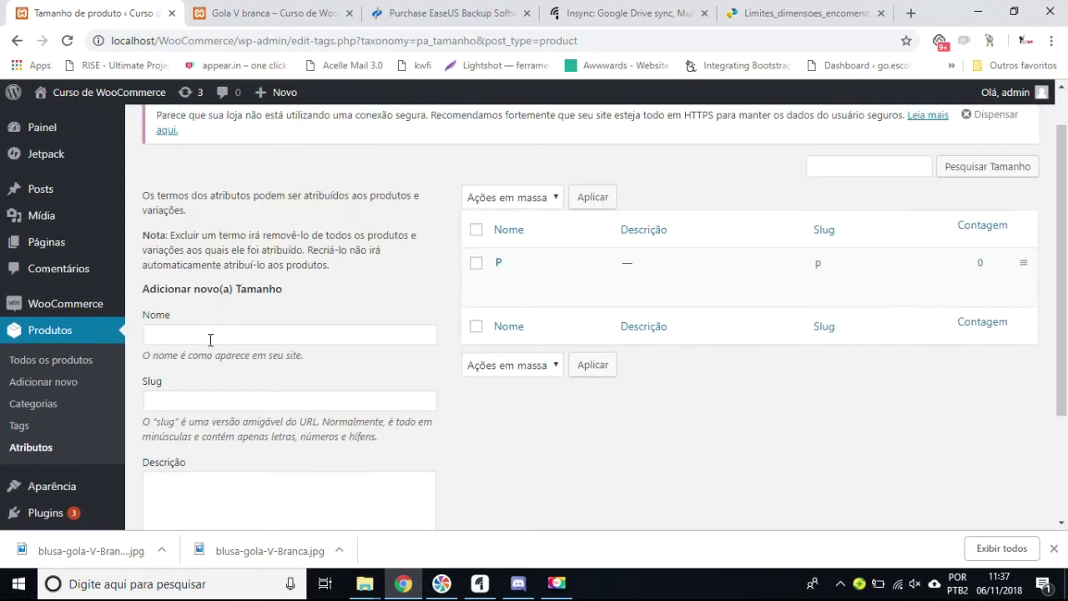
pyautogui.scroll(-2, 199, 482)
pyautogui.click(238, 453)
pyautogui.scroll(3, 230, 408)
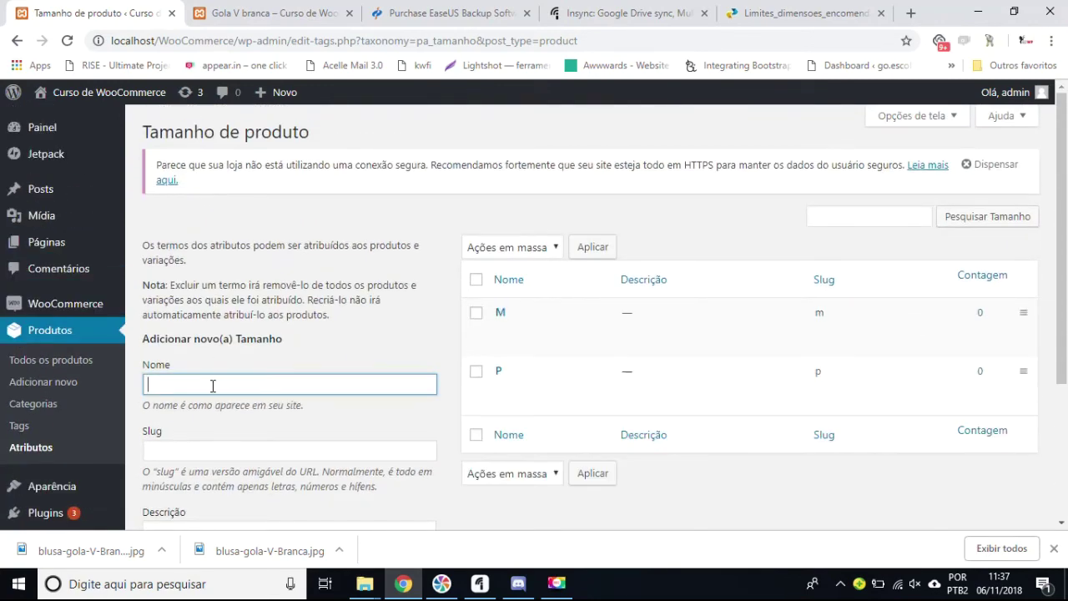
pyautogui.write('G')
pyautogui.scroll(-2, 242, 401)
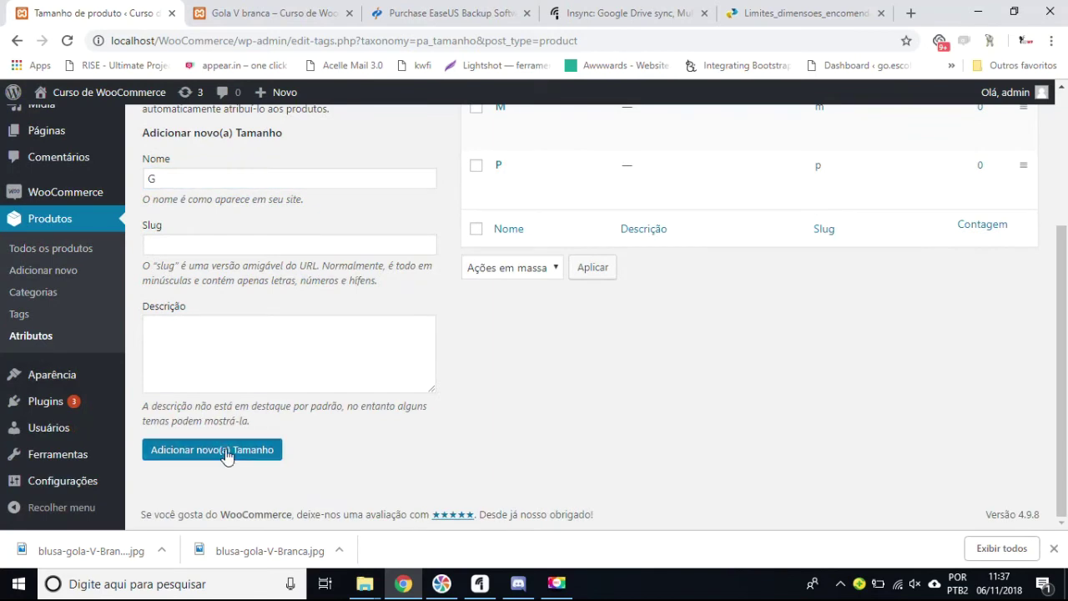
pyautogui.click(226, 453)
pyautogui.scroll(1, 538, 258)
pyautogui.scroll(3, 538, 259)
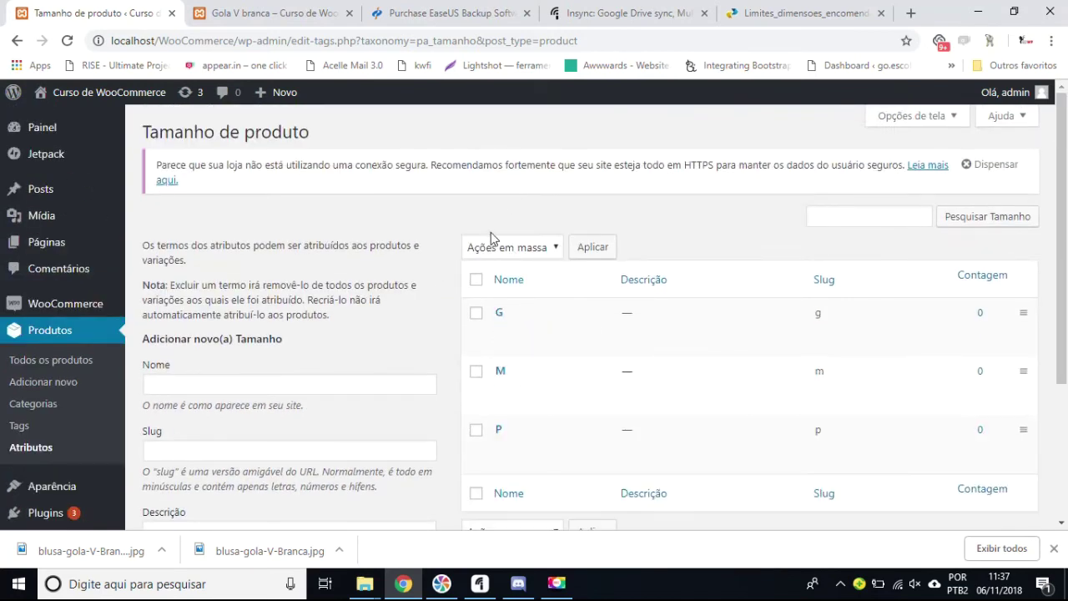
# Return to the product attributes, open the terms of Marca and add the brand Polo.
pyautogui.click(46, 434)
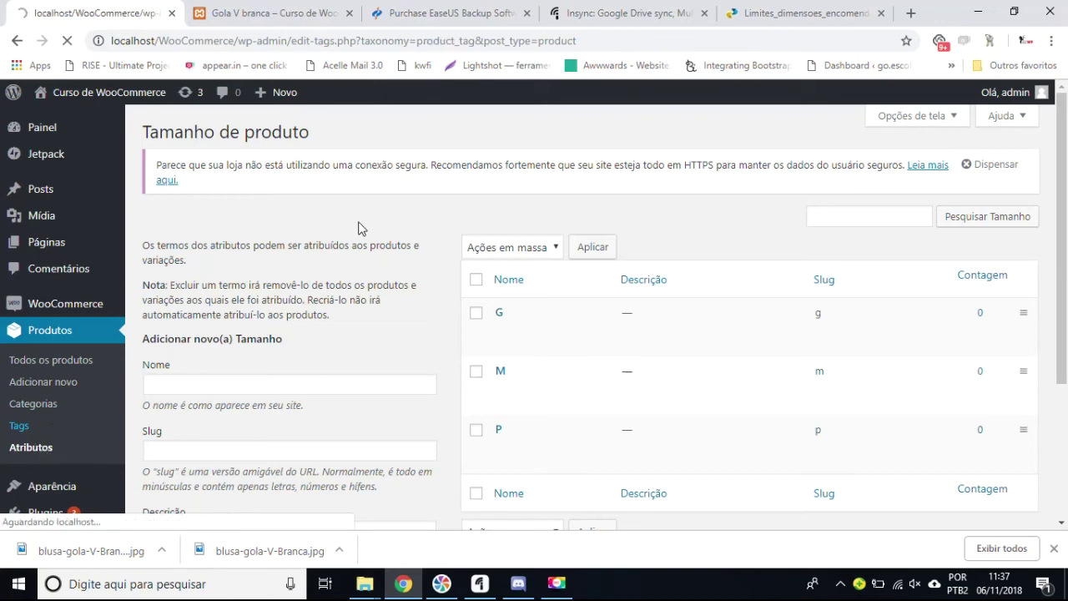
pyautogui.scroll(-3, 167, 308)
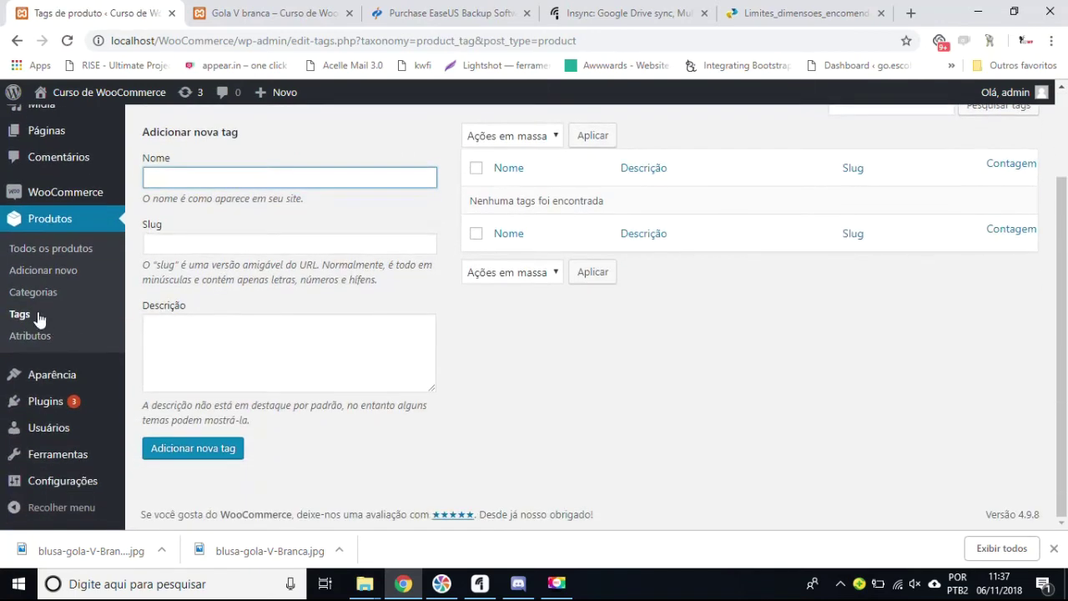
pyautogui.click(34, 336)
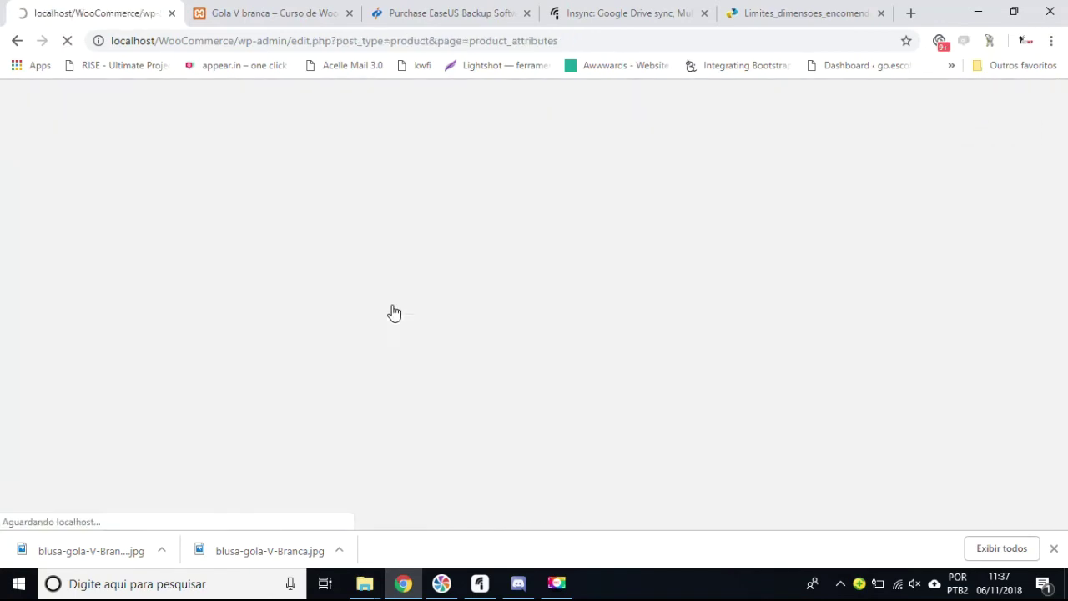
pyautogui.scroll(-2, 398, 305)
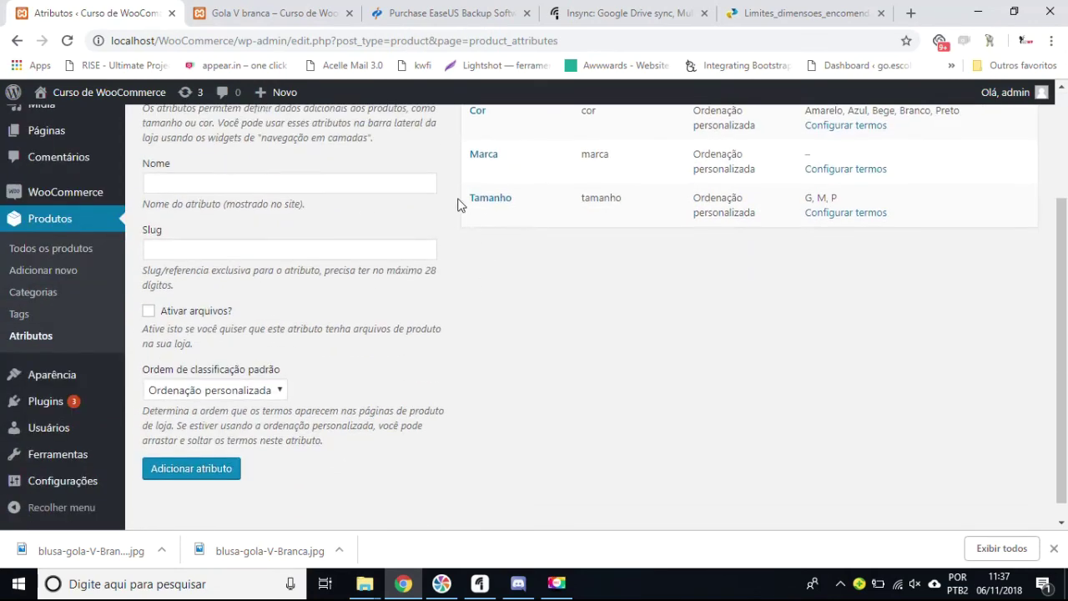
pyautogui.click(490, 157)
pyautogui.scroll(3, 571, 274)
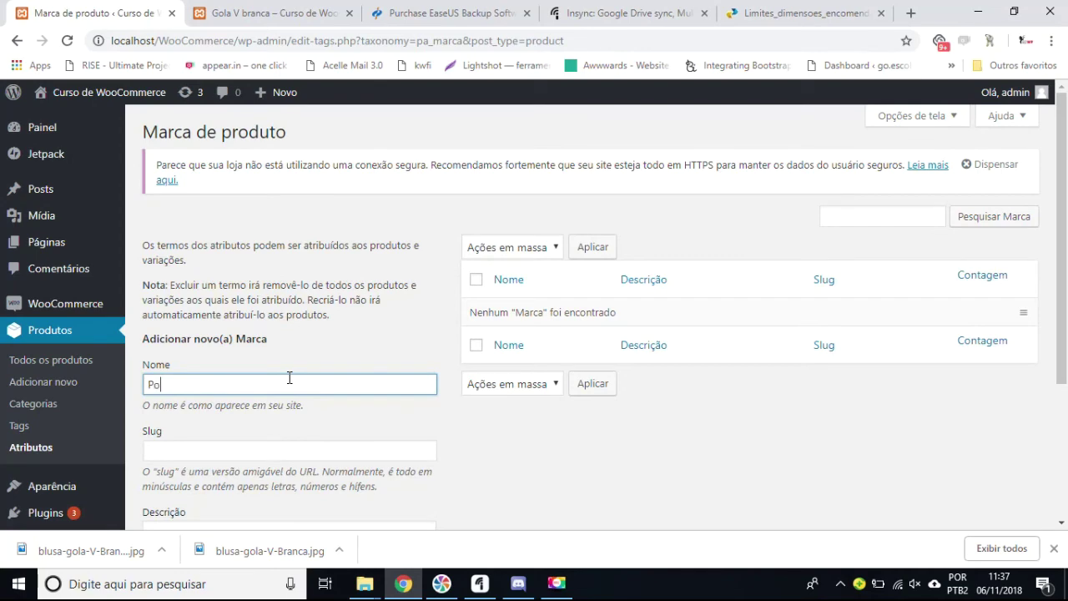
pyautogui.write('Polo')
pyautogui.scroll(-2, 281, 380)
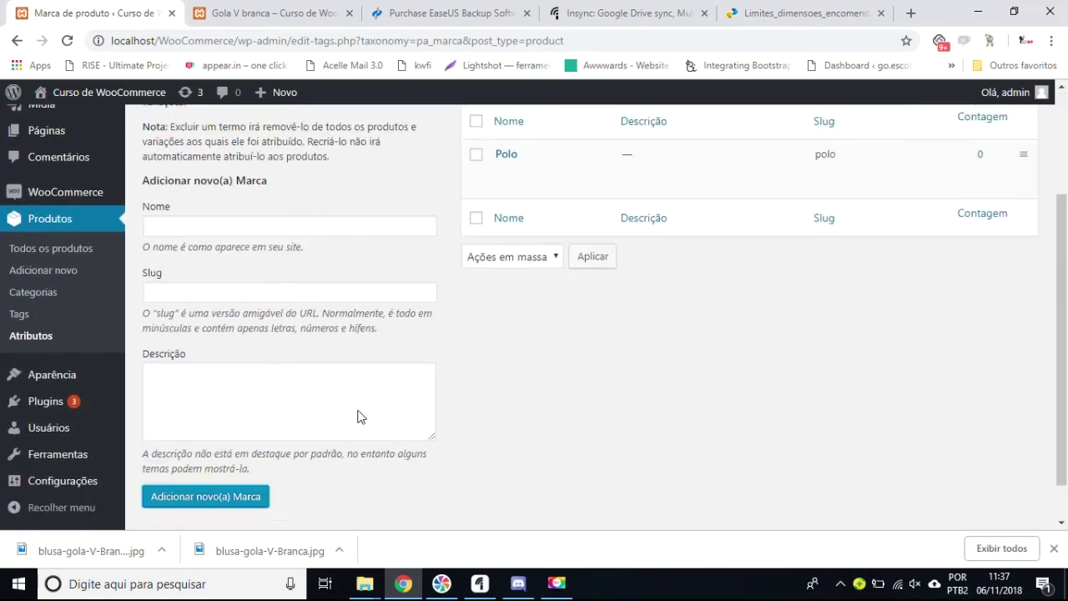
pyautogui.scroll(-1, 358, 417)
# Add the term Nick to the Marca attribute.
pyautogui.scroll(2, 231, 358)
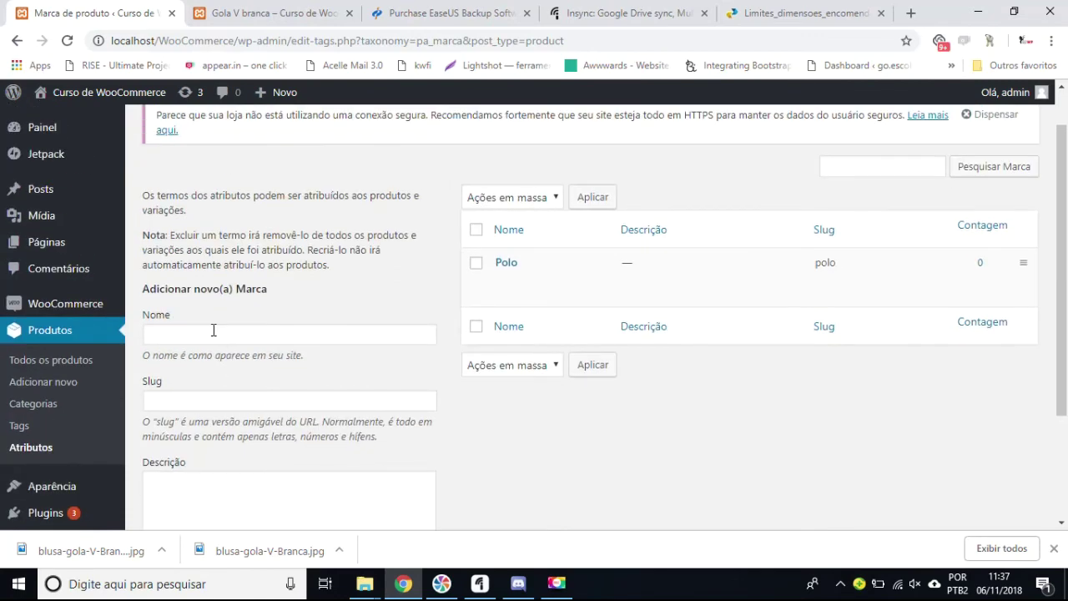
pyautogui.scroll(1, 242, 342)
pyautogui.click(270, 382)
pyautogui.write('Nick')
pyautogui.scroll(-2, 379, 364)
pyautogui.click(220, 498)
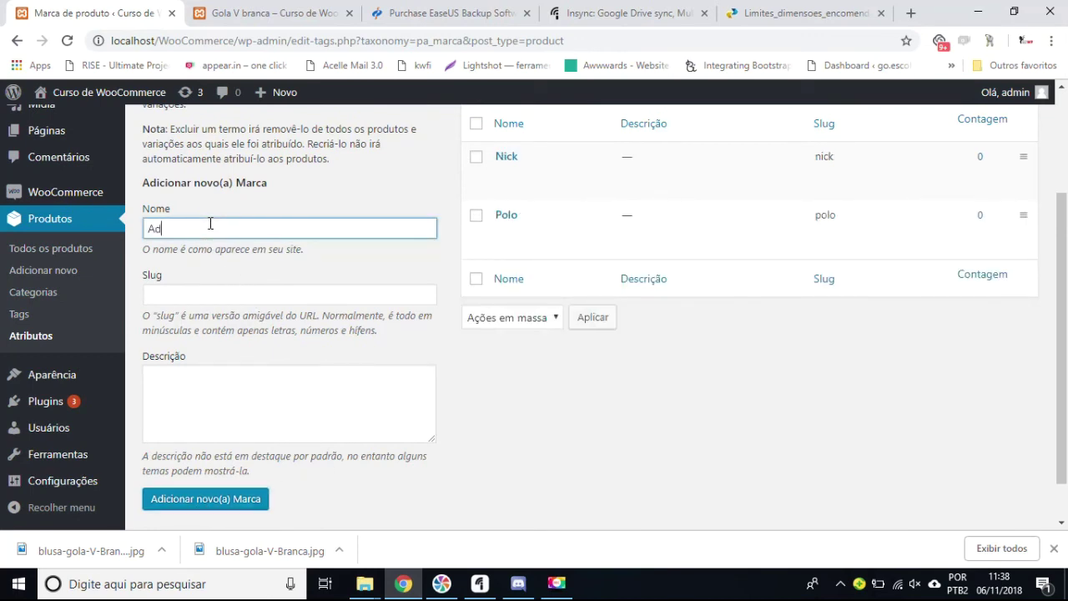
# Add the term Adidas to the Marca attribute and go back to the list of product attributes.
pyautogui.scroll(-1, 195, 353)
pyautogui.click(210, 442)
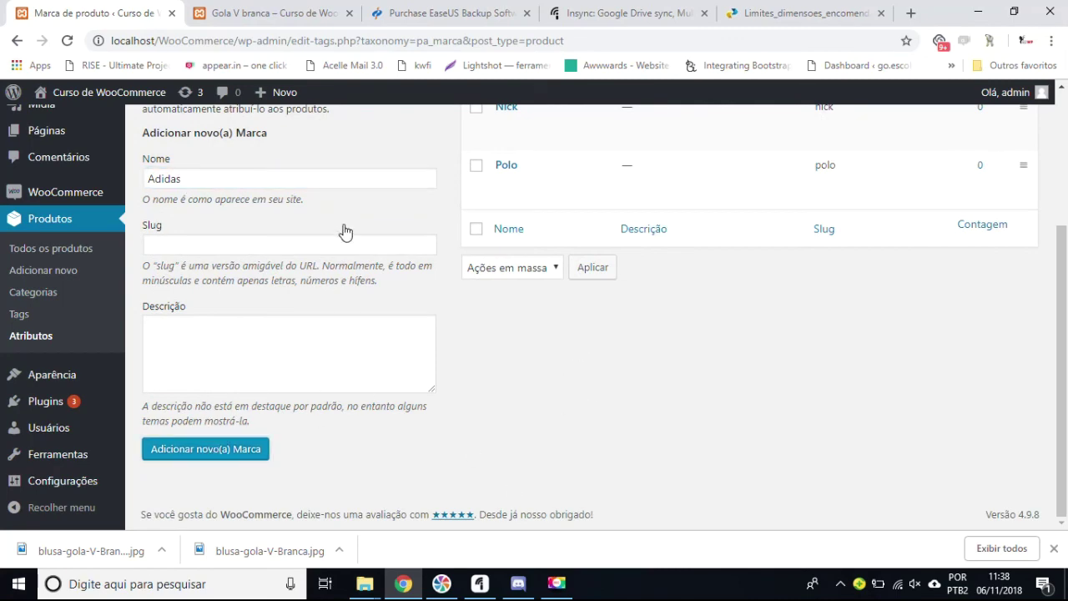
pyautogui.scroll(3, 497, 268)
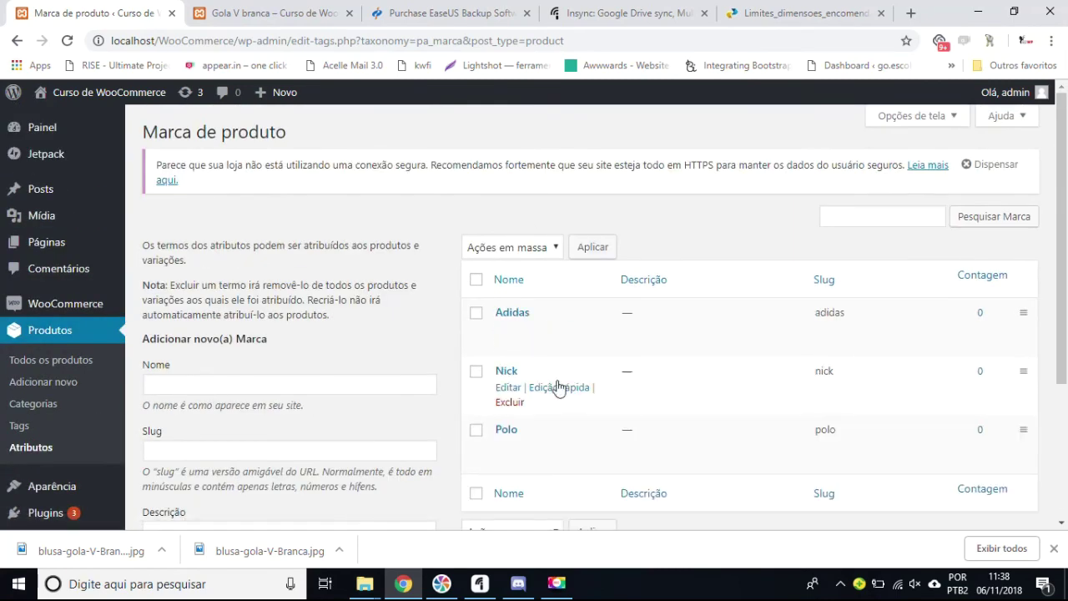
pyautogui.scroll(-3, 425, 319)
pyautogui.click(30, 335)
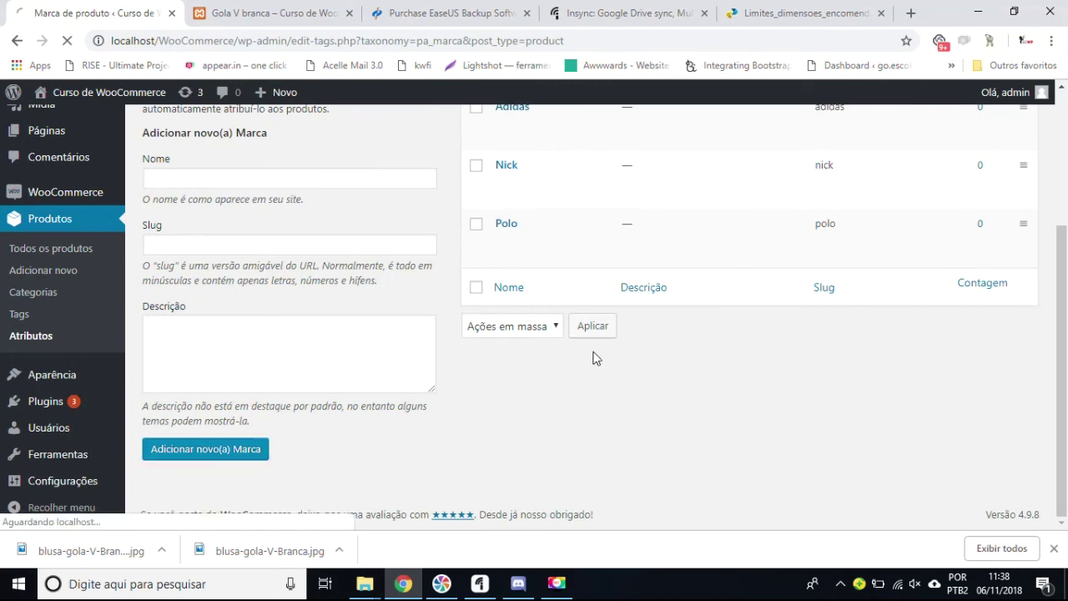